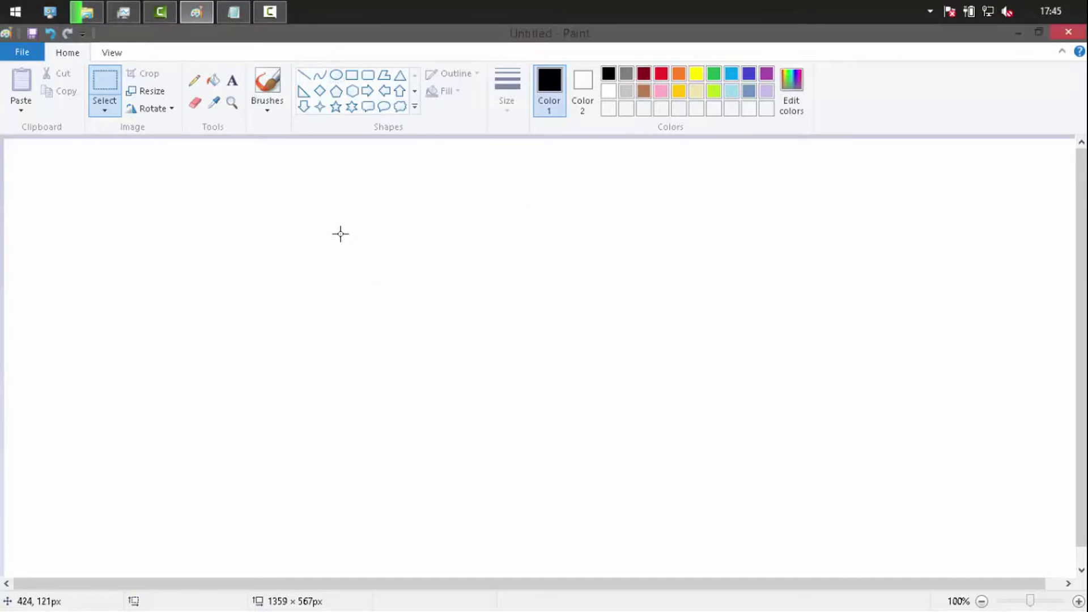
# - Draw a large black ellipse outline in the middle of the blank canvas
pyautogui.moveTo(340, 233); pyautogui.dragTo(609, 417)
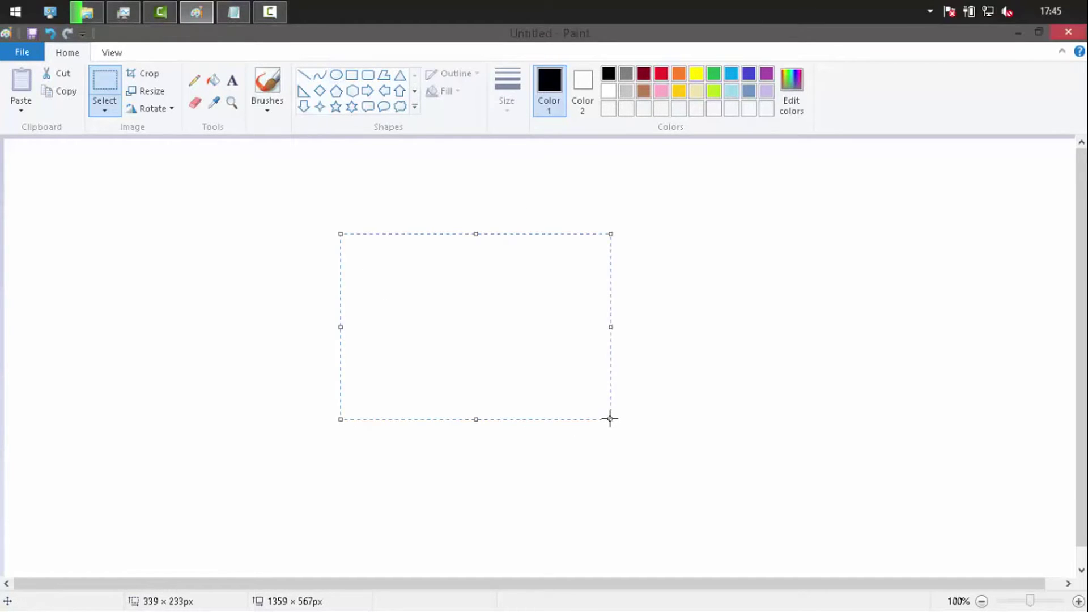
pyautogui.click(315, 168)
pyautogui.click(336, 75)
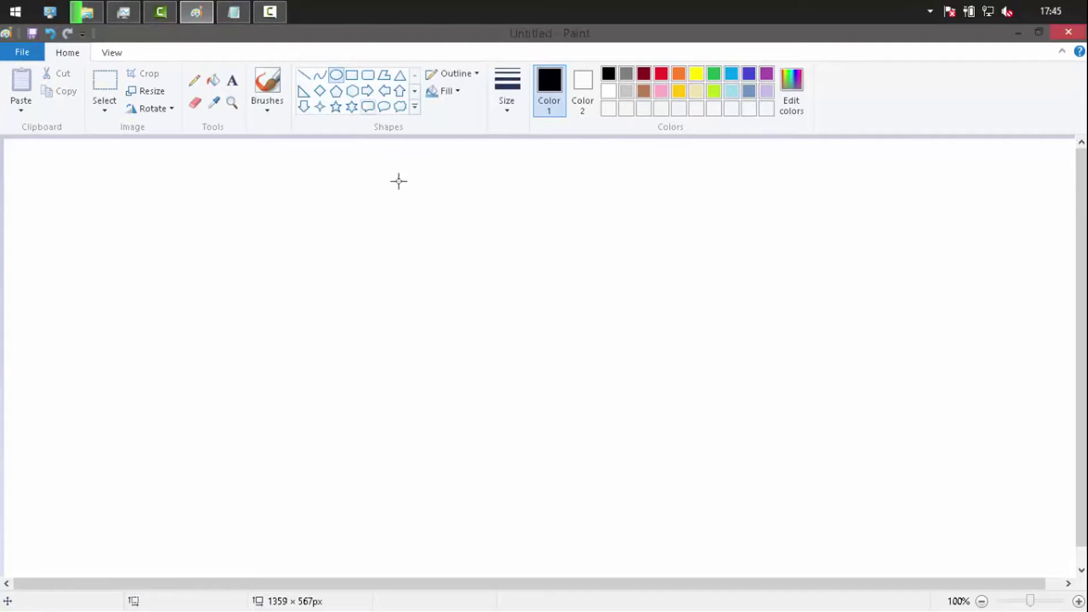
pyautogui.moveTo(346, 201); pyautogui.dragTo(621, 408)
pyautogui.click(694, 293)
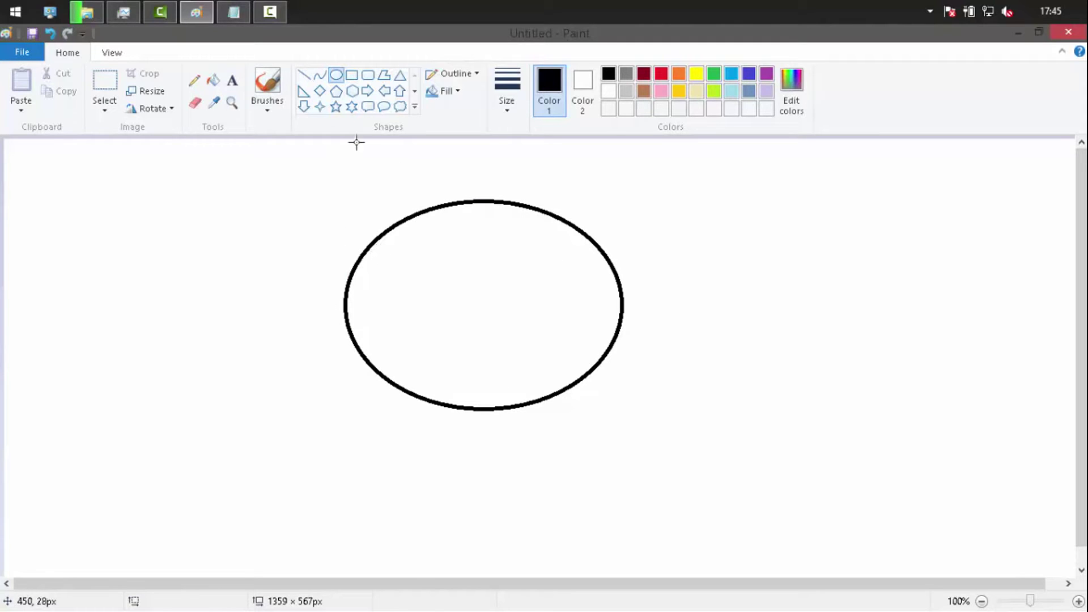
# - Draw six straight black lines radiating outward from the edge of the large ellipse
pyautogui.moveTo(461, 407); pyautogui.dragTo(451, 513)
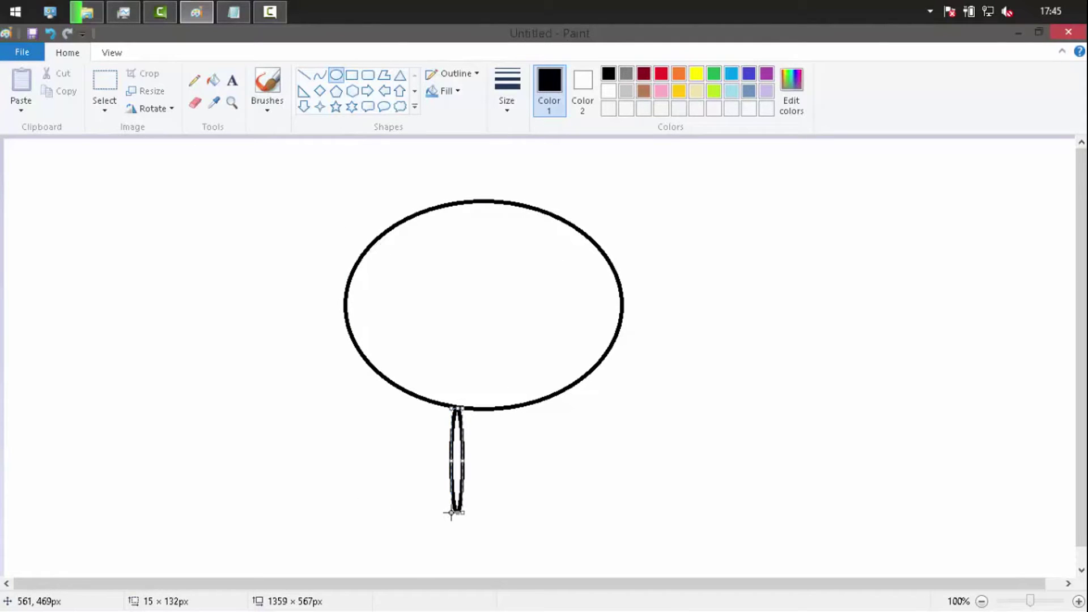
pyautogui.hotkey('ctrl', 'z')
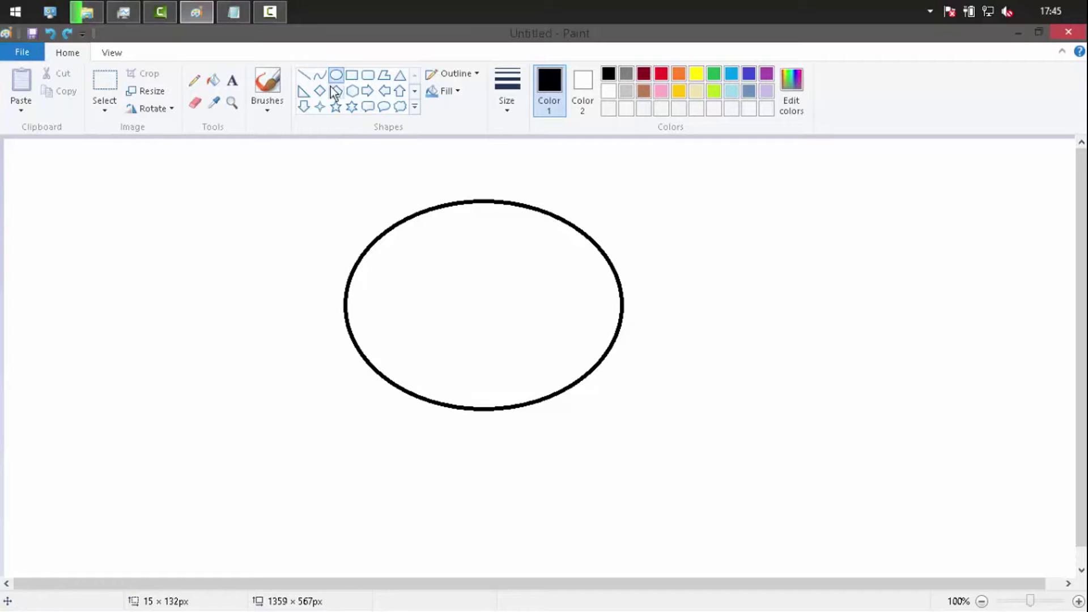
pyautogui.click(303, 75)
pyautogui.moveTo(129, 378); pyautogui.dragTo(344, 292)
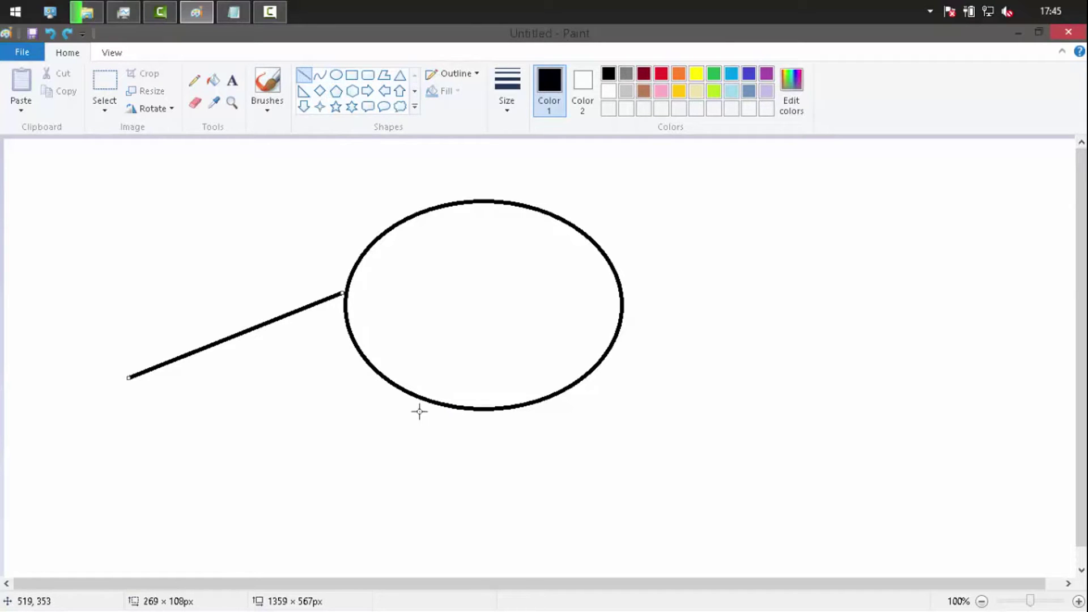
pyautogui.moveTo(358, 363); pyautogui.dragTo(322, 562)
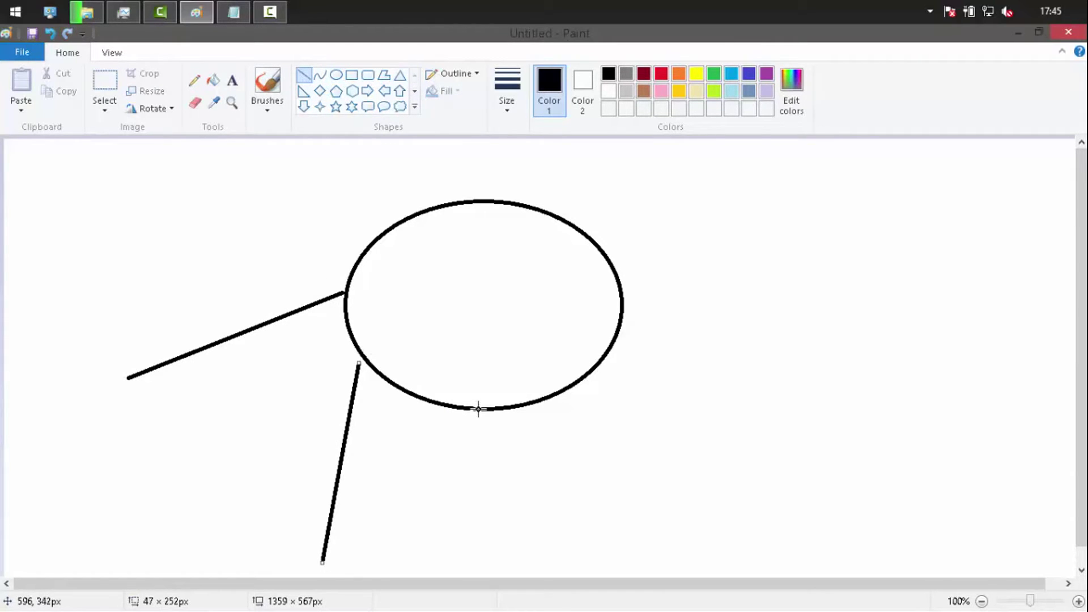
pyautogui.moveTo(478, 408); pyautogui.dragTo(602, 576)
pyautogui.moveTo(617, 345); pyautogui.dragTo(775, 384)
pyautogui.moveTo(547, 213); pyautogui.dragTo(800, 196)
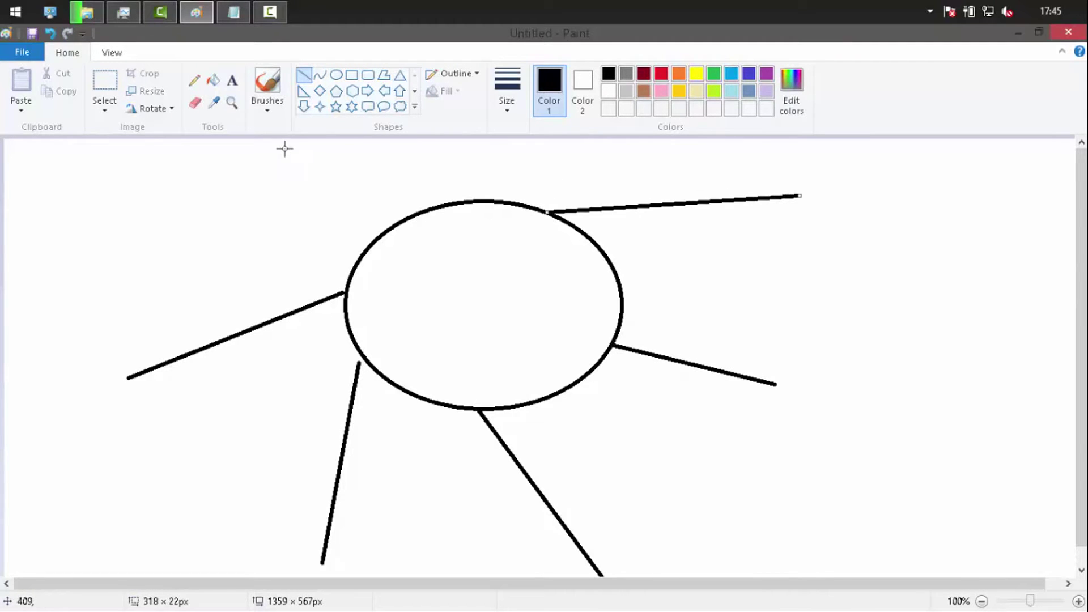
pyautogui.moveTo(293, 174); pyautogui.dragTo(406, 219)
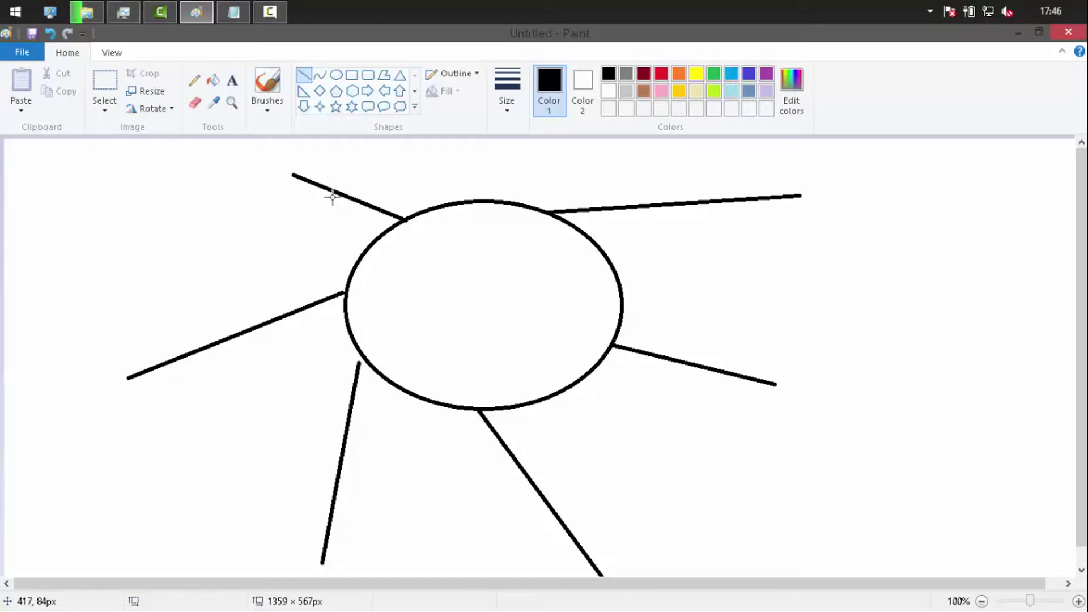
pyautogui.click(232, 81)
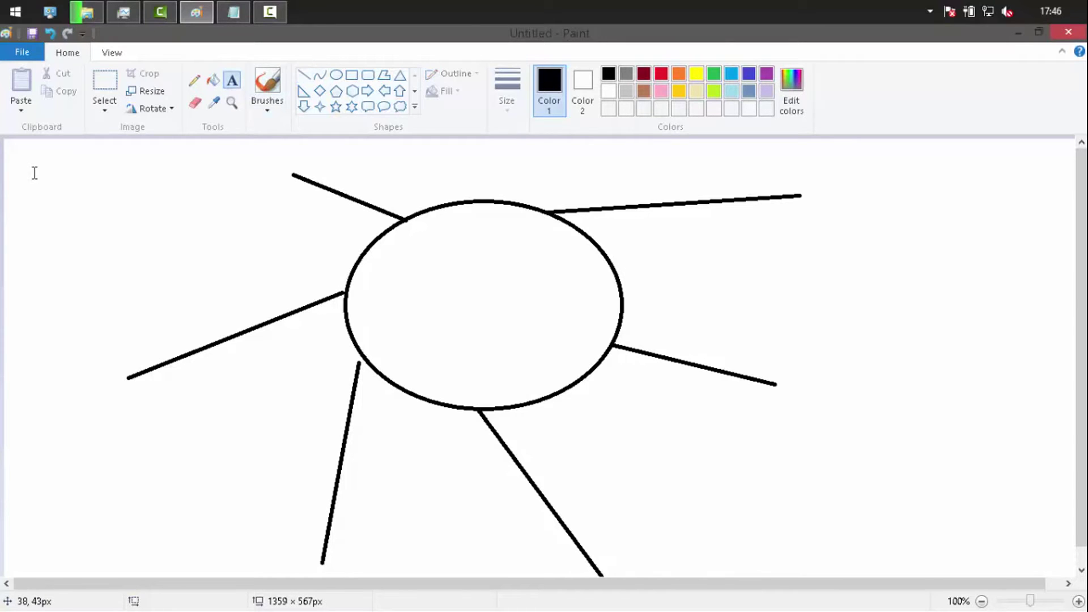
pyautogui.moveTo(35, 173); pyautogui.dragTo(852, 579)
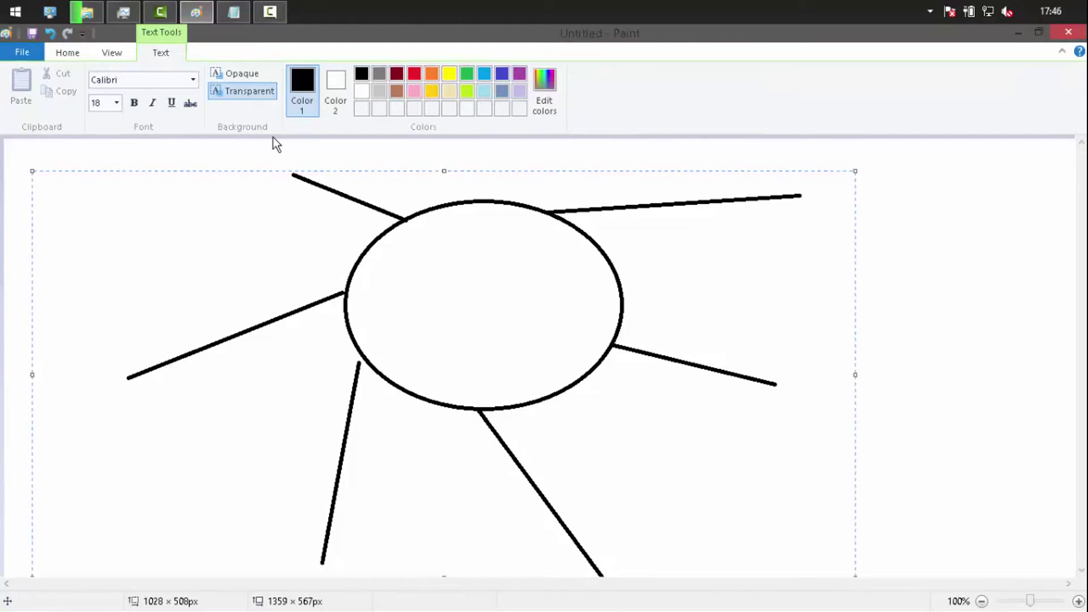
pyautogui.click(35, 153)
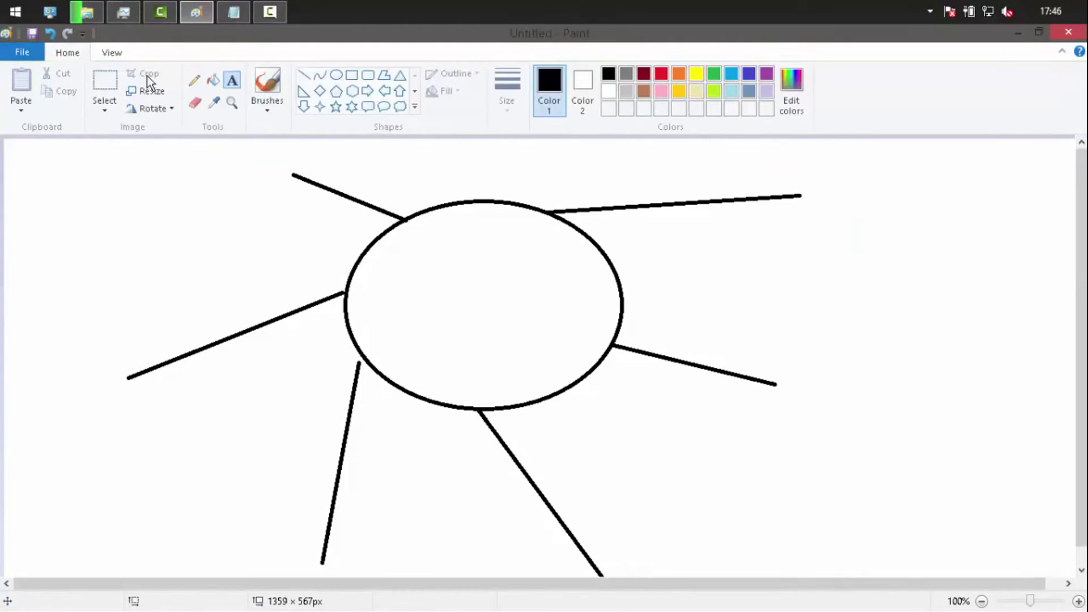
# - Select the whole drawing of the ellipse and its radiating lines and delete it
pyautogui.click(104, 82)
pyautogui.moveTo(25, 150)
pyautogui.mouseDown()
pyautogui.moveTo(826, 512)
pyautogui.moveTo(884, 541)
pyautogui.moveTo(926, 590)
pyautogui.moveTo(938, 582)
pyautogui.mouseUp()
pyautogui.press('Delete')
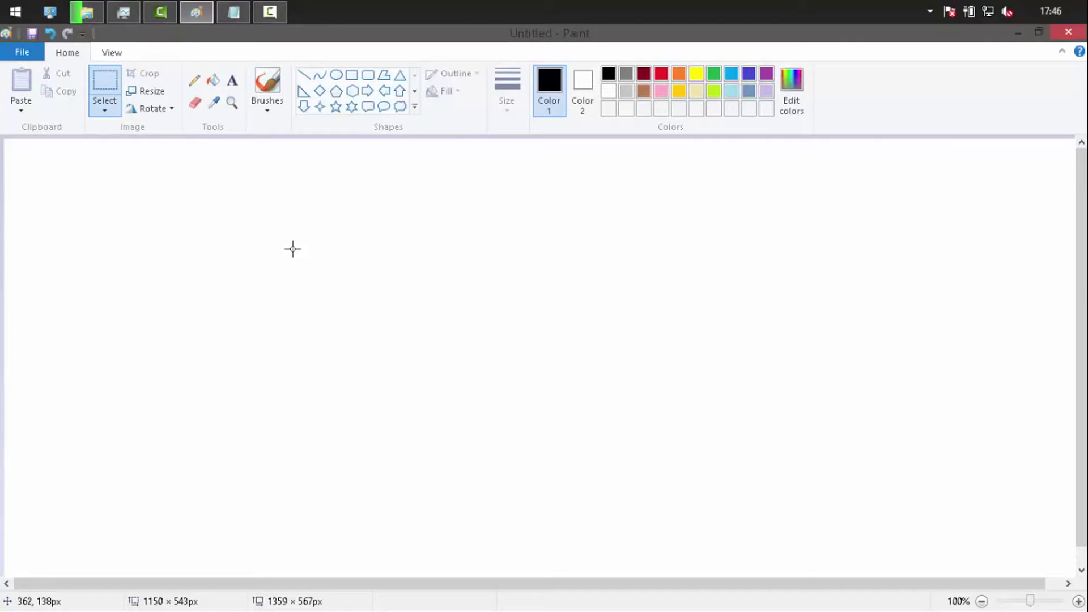
# - Draw a flat ellipse about 228 × 92 px near the canvas's upper-left corner
pyautogui.click(334, 75)
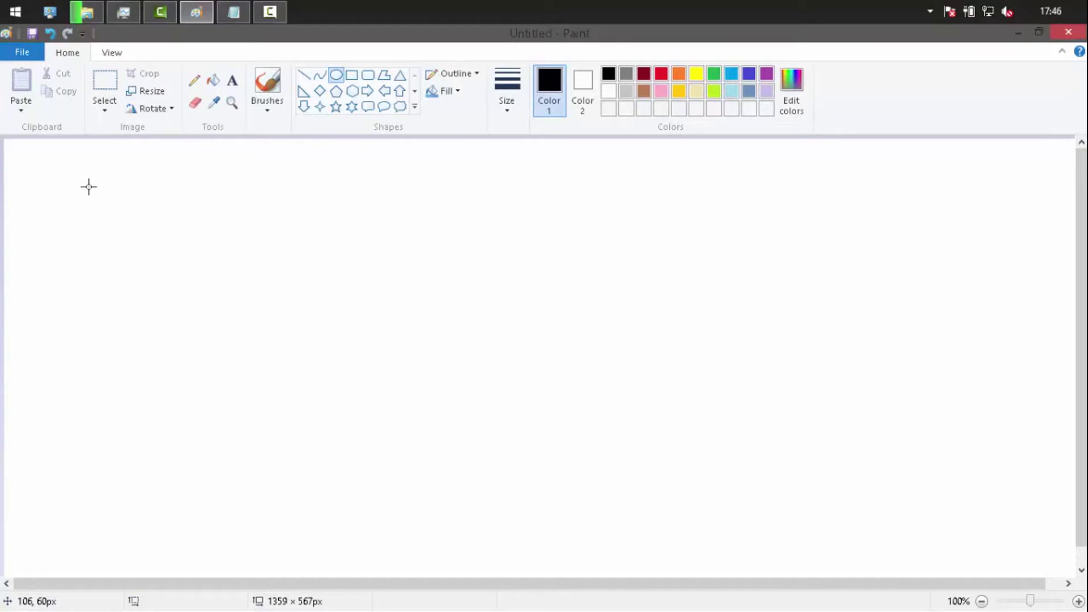
pyautogui.moveTo(88, 186); pyautogui.dragTo(269, 260)
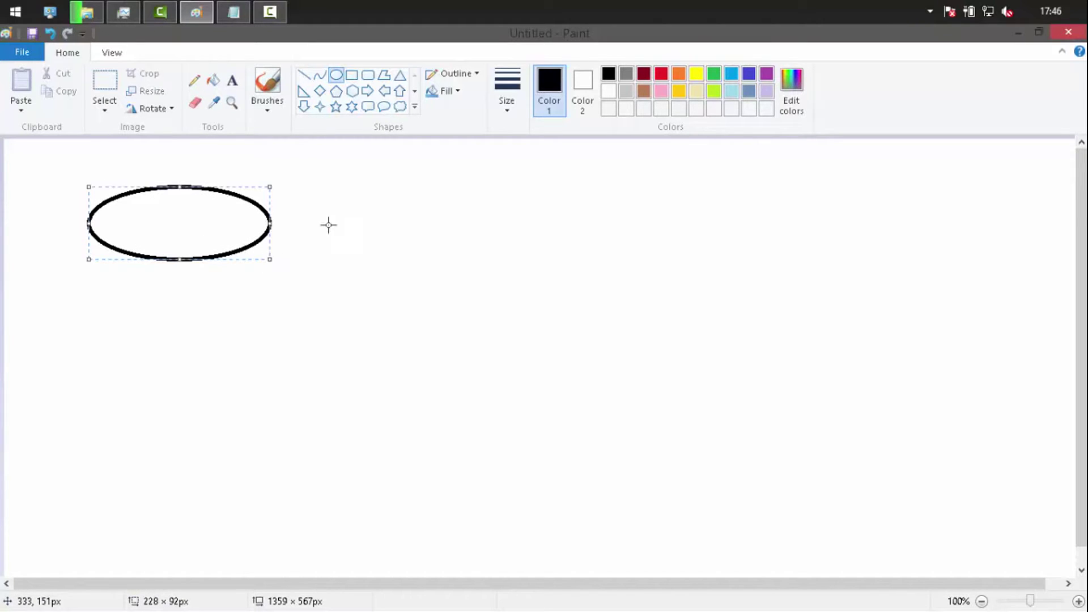
pyautogui.click(354, 218)
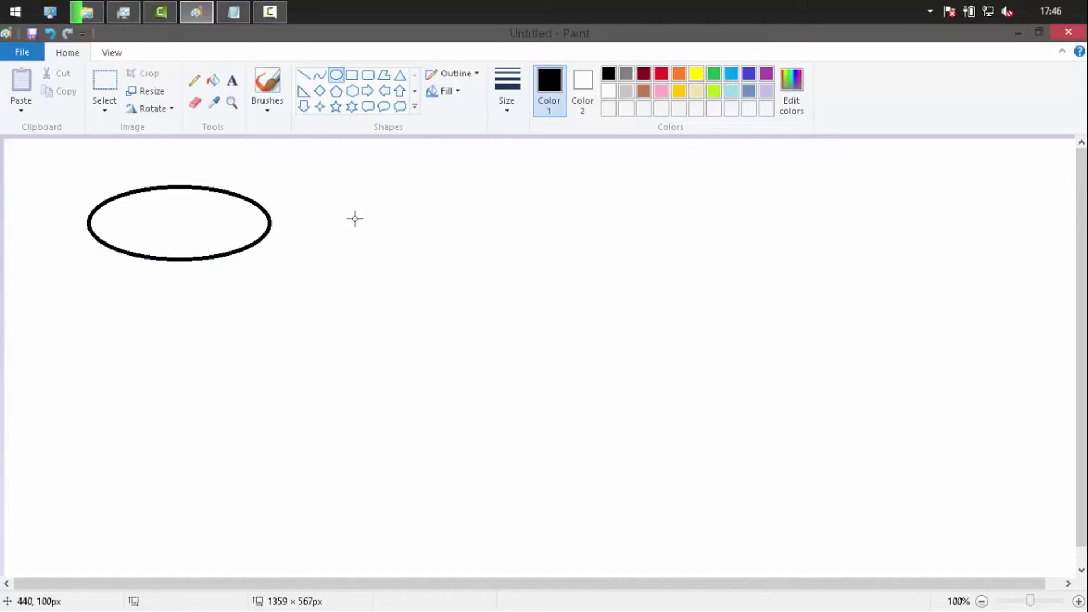
# - Draw a wide rounded rectangle to the right of the flat ellipse
pyautogui.click(353, 76)
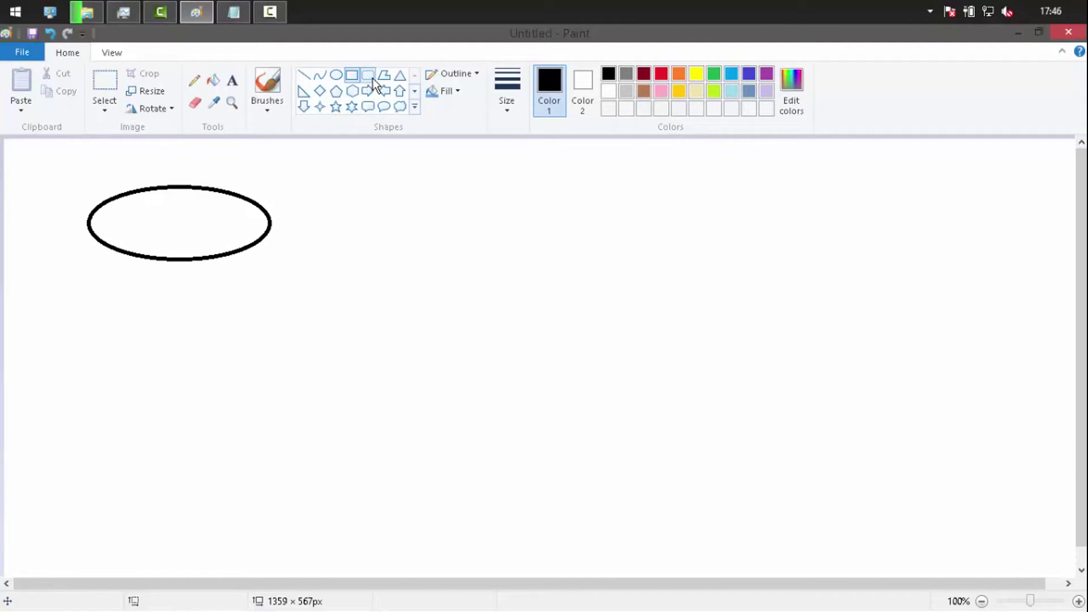
pyautogui.click(373, 78)
pyautogui.moveTo(376, 180); pyautogui.dragTo(626, 248)
pyautogui.click(704, 221)
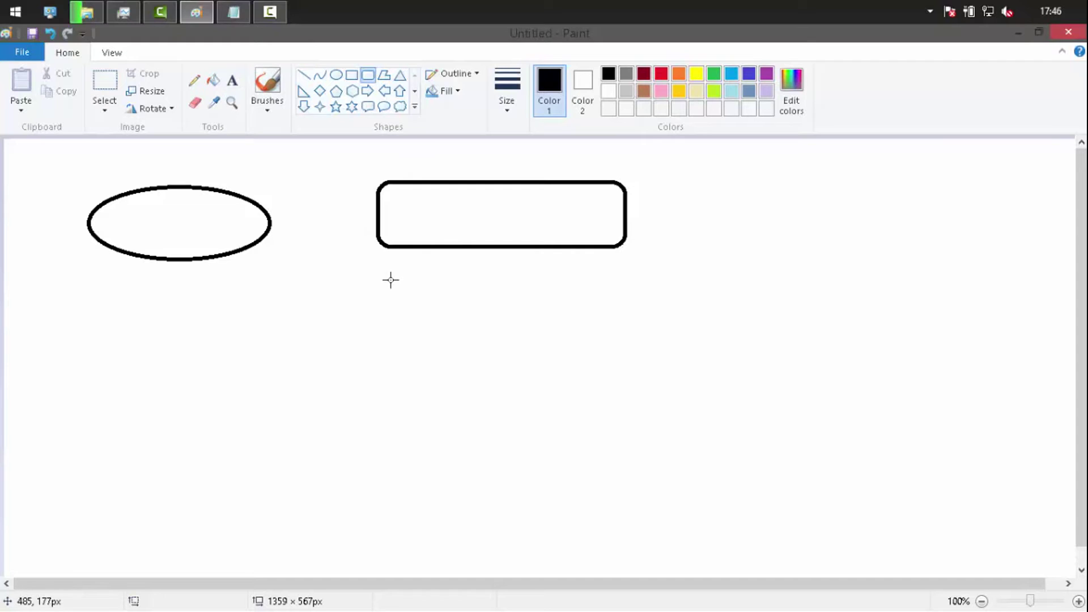
# - Draw a diamond below the rounded rectangle, near its left end
pyautogui.click(320, 91)
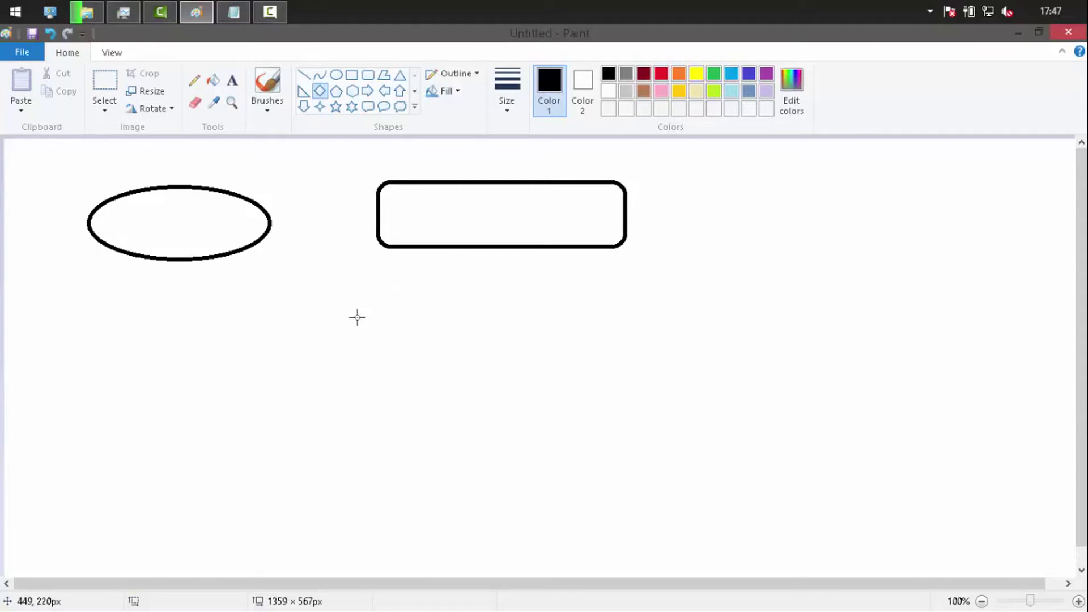
pyautogui.moveTo(352, 320)
pyautogui.mouseDown()
pyautogui.moveTo(459, 381)
pyautogui.moveTo(453, 413)
pyautogui.moveTo(465, 425)
pyautogui.mouseUp()
pyautogui.click(503, 375)
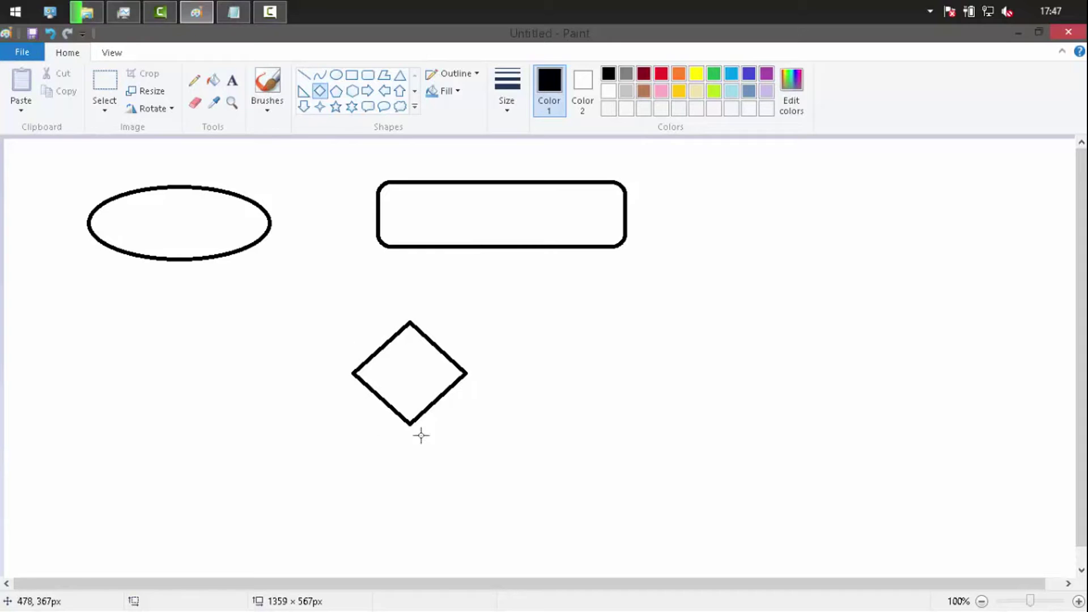
# - Draw three separate lines to the right of the diamond: one rising, one falling and one nearly horizontal between them
pyautogui.click(303, 75)
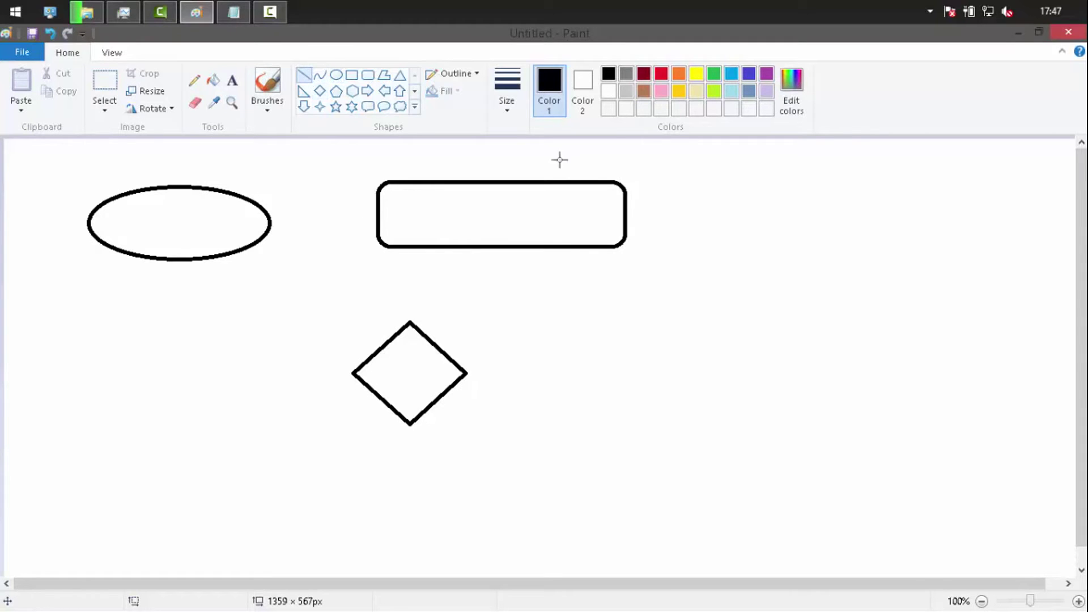
pyautogui.moveTo(610, 338); pyautogui.dragTo(875, 271)
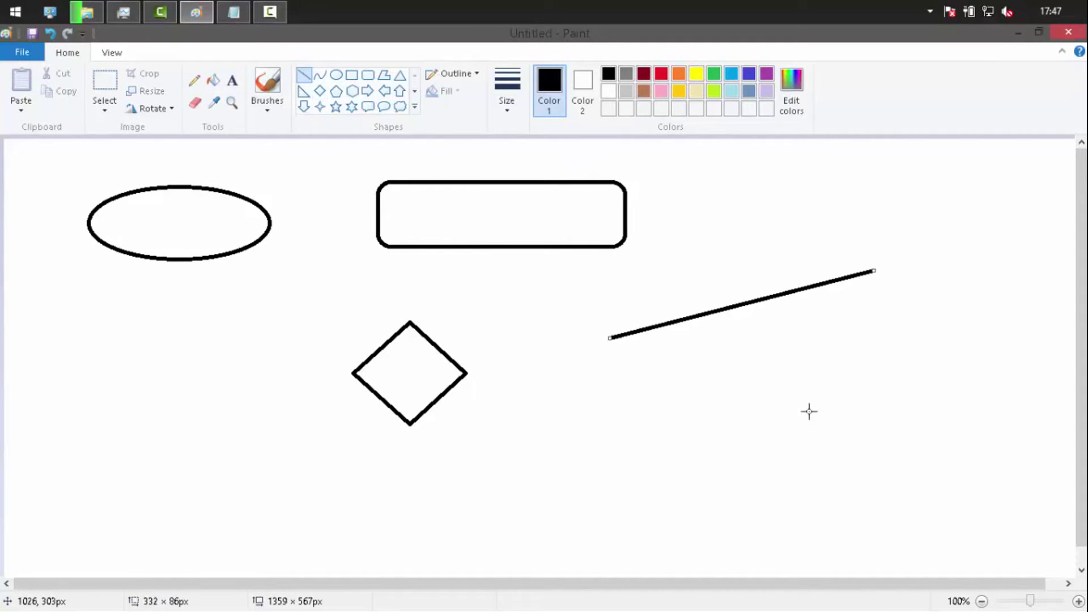
pyautogui.moveTo(661, 379); pyautogui.dragTo(898, 477)
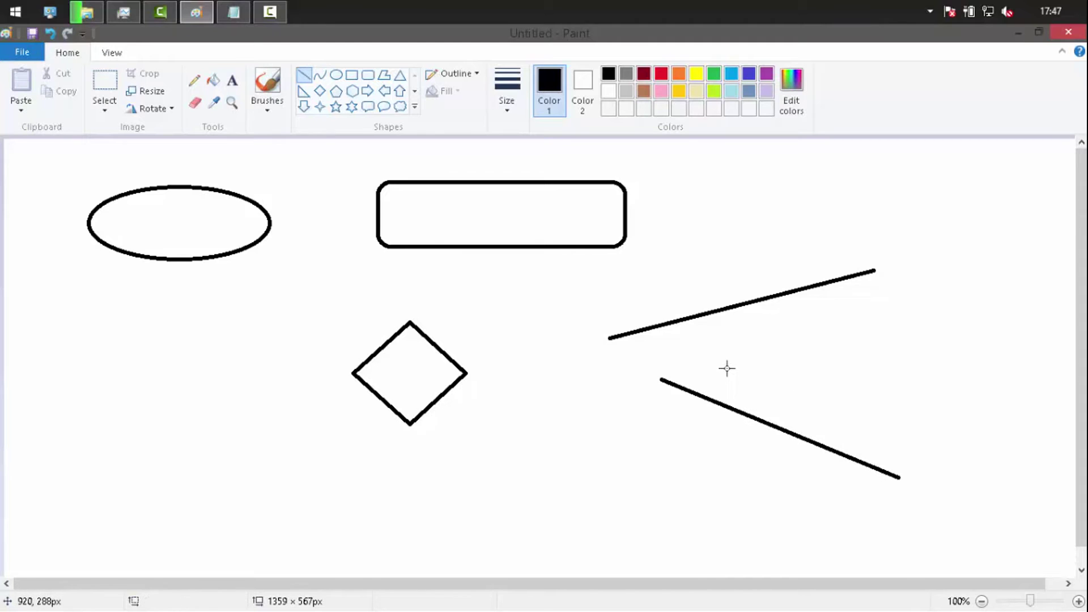
pyautogui.moveTo(725, 367); pyautogui.dragTo(908, 371)
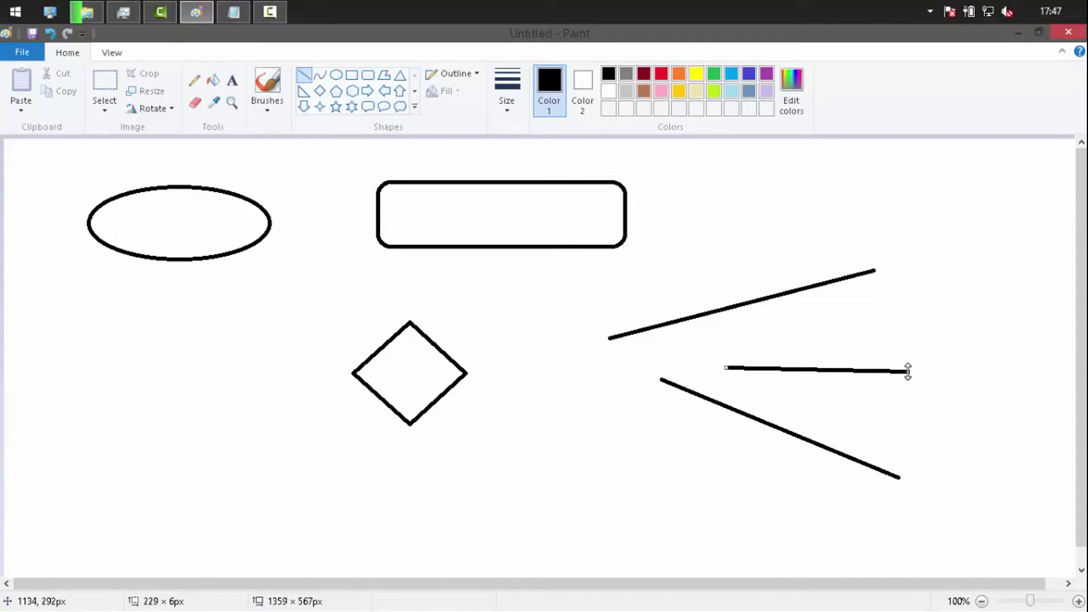
pyautogui.click(903, 313)
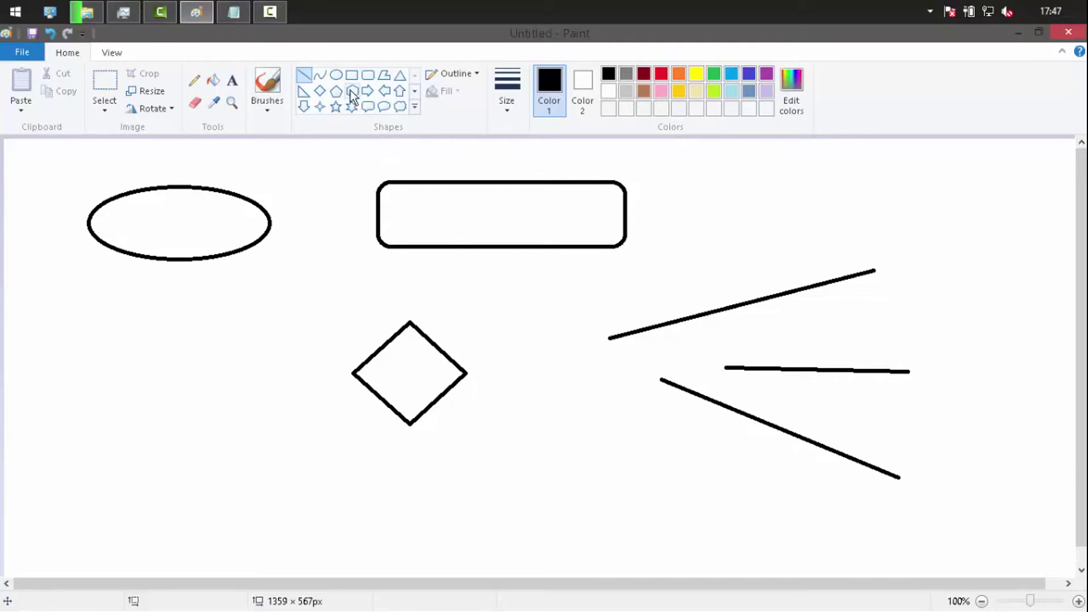
# - Draw two small circles, one about 72 × 70 px at the canvas's lower left and one about 81 × 79 px at its upper right
pyautogui.click(337, 75)
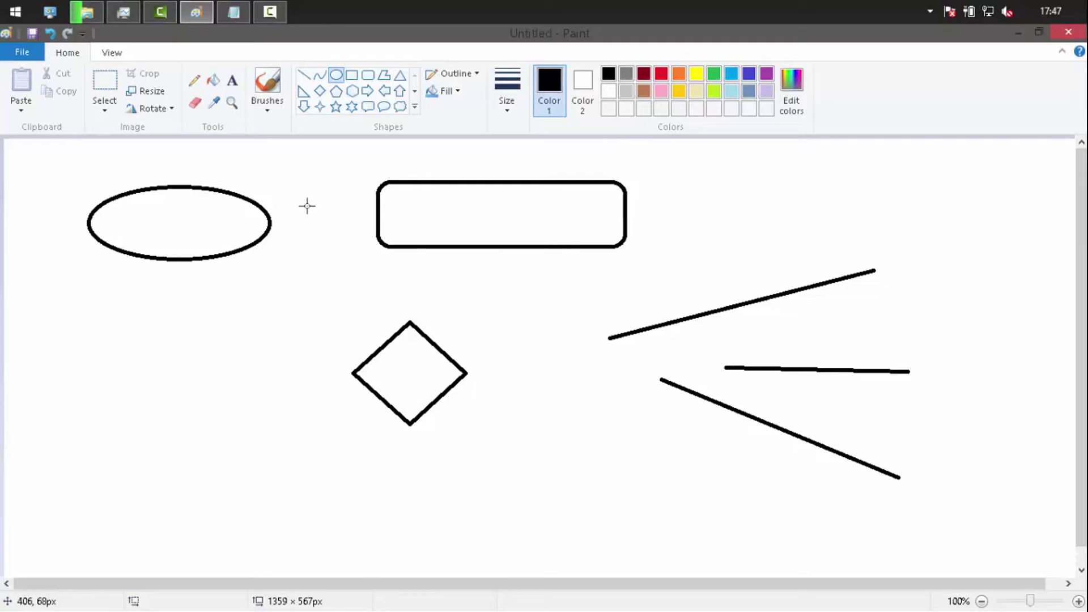
pyautogui.moveTo(92, 448); pyautogui.dragTo(149, 503)
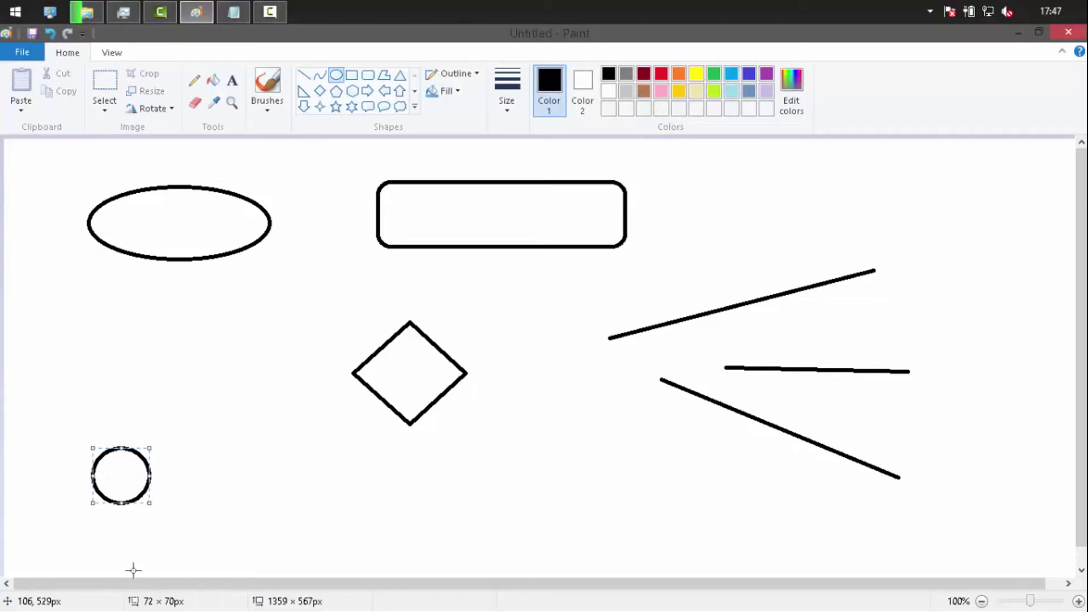
pyautogui.click(240, 474)
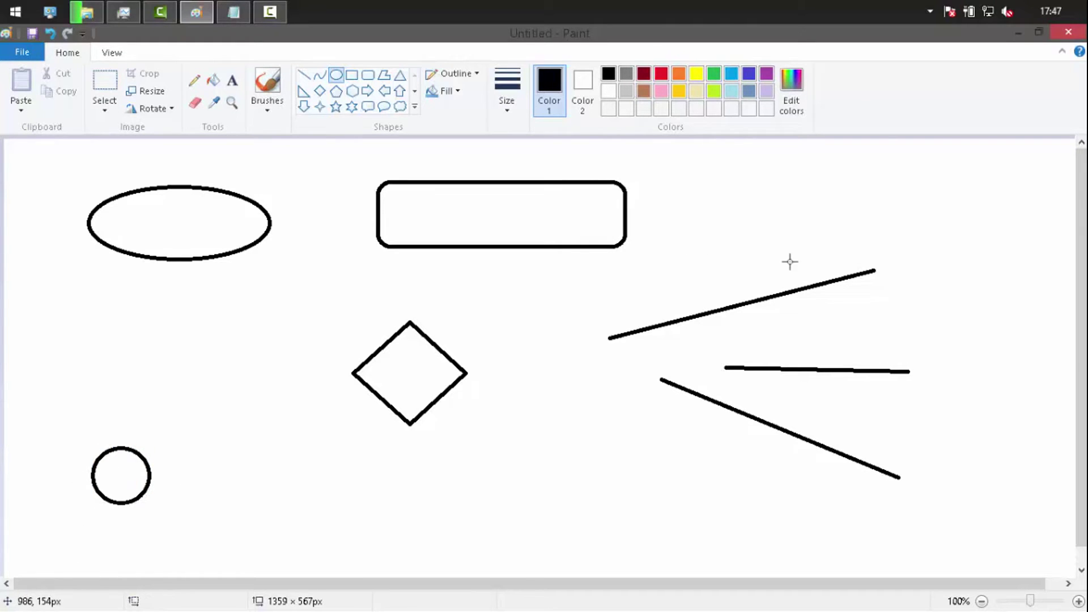
pyautogui.moveTo(924, 174); pyautogui.dragTo(989, 237)
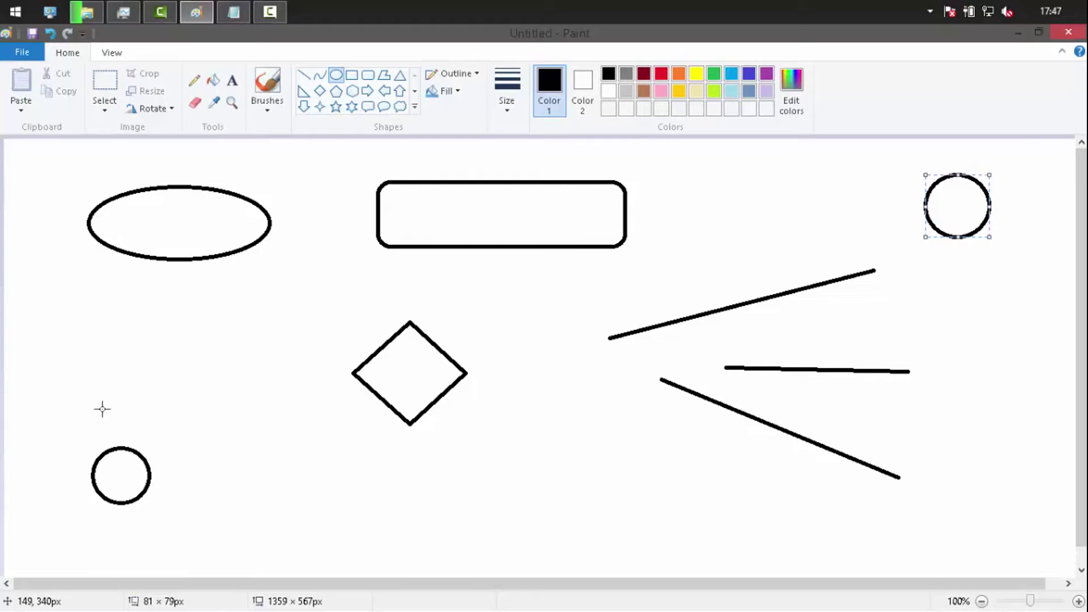
pyautogui.click(1026, 217)
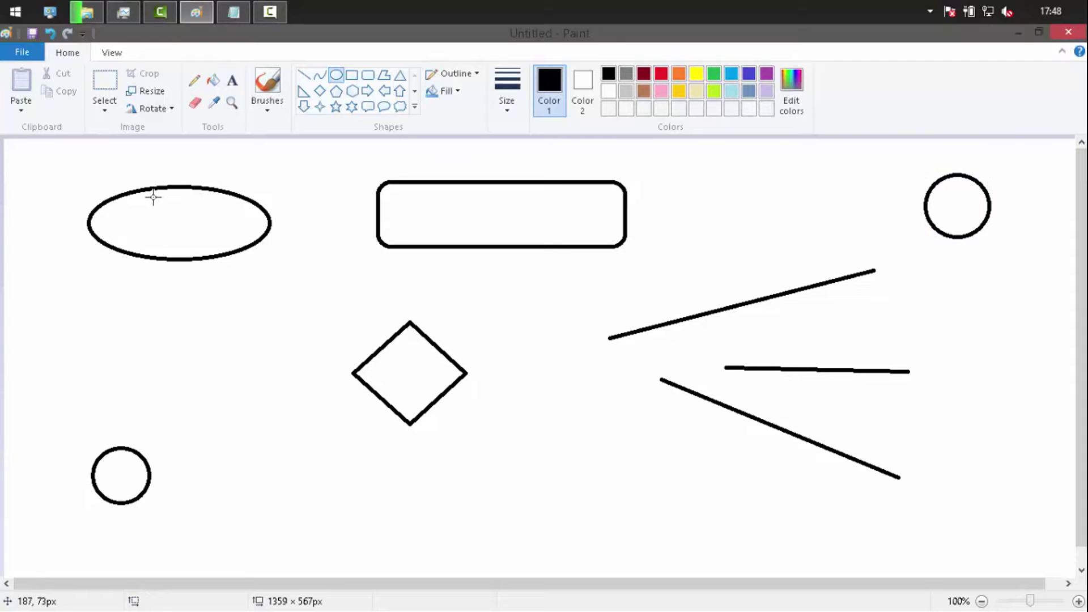
# - Select all the drawn shapes and lines and delete them to empty the canvas
pyautogui.click(115, 76)
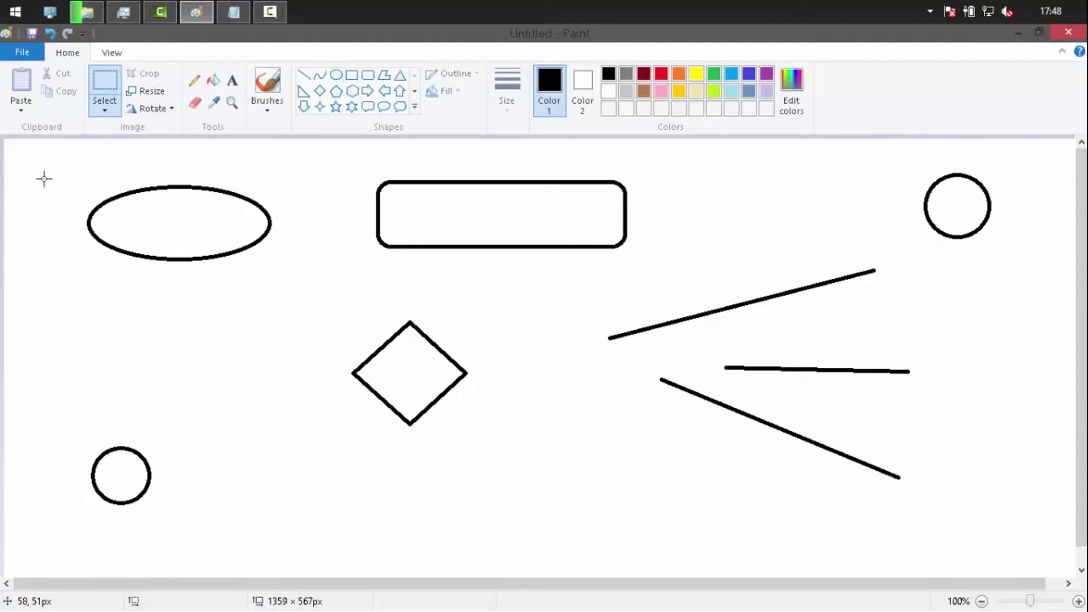
pyautogui.moveTo(21, 168); pyautogui.dragTo(1033, 525)
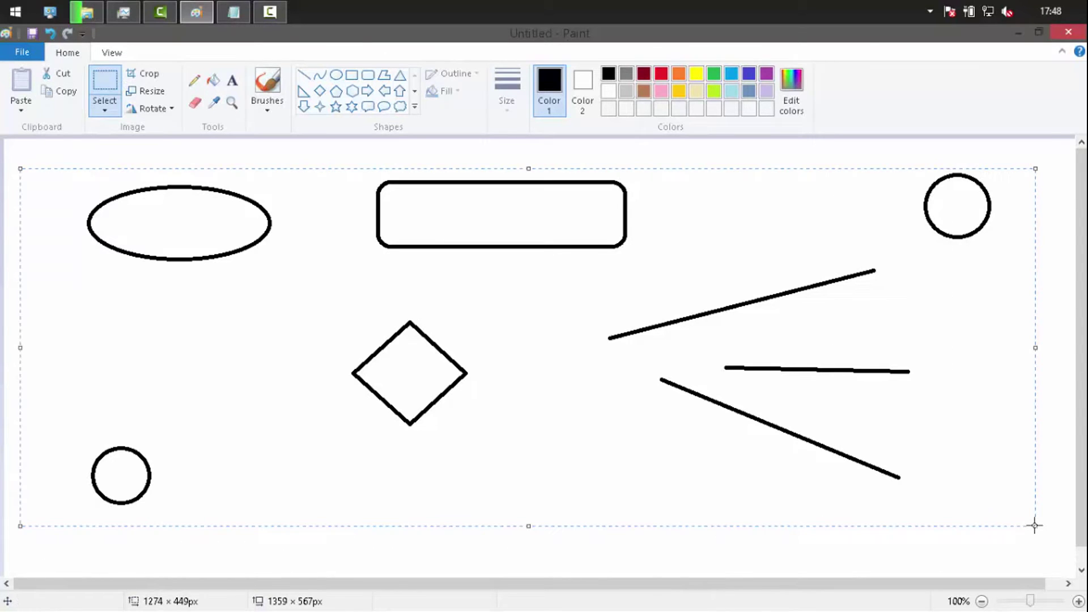
pyautogui.press('Delete')
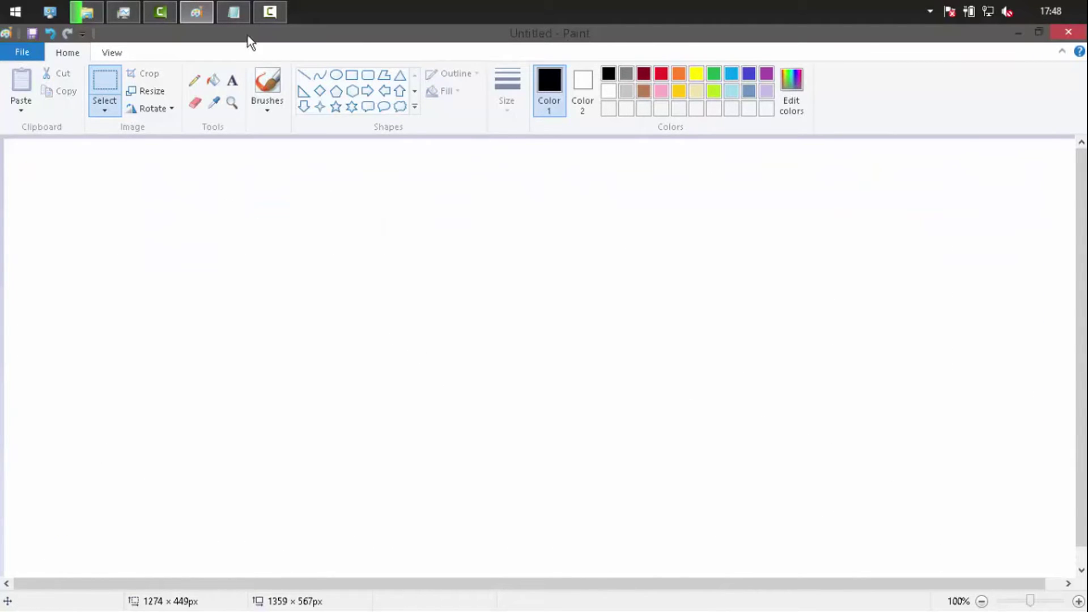
# - Switch to Notepad and write the numbered lines "1.Start", "2.Inputs Name age" and an empty "3."
pyautogui.click(240, 16)
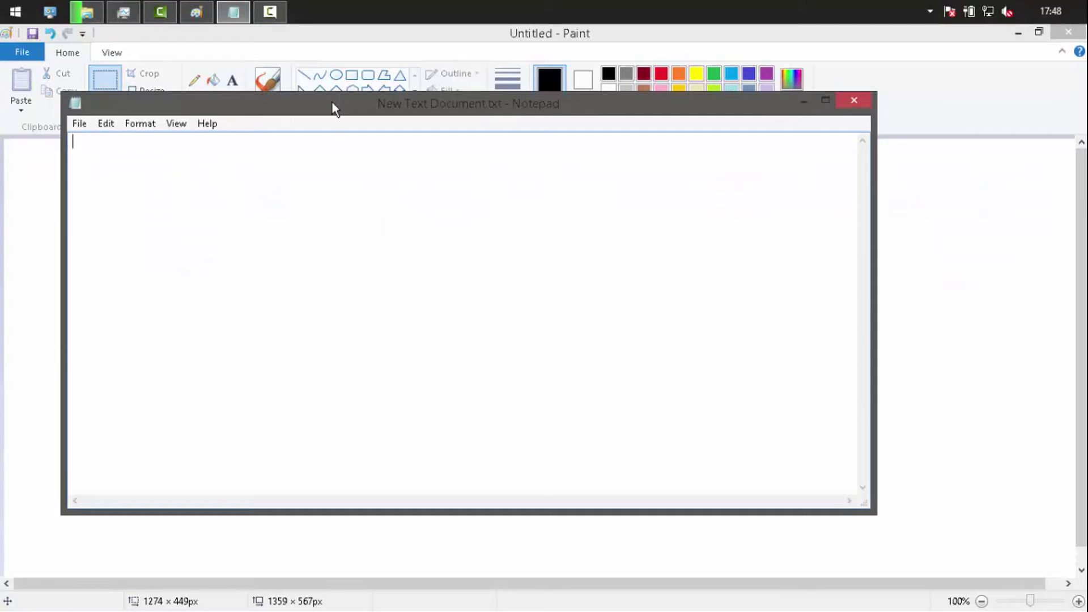
pyautogui.moveTo(332, 103); pyautogui.dragTo(497, 126)
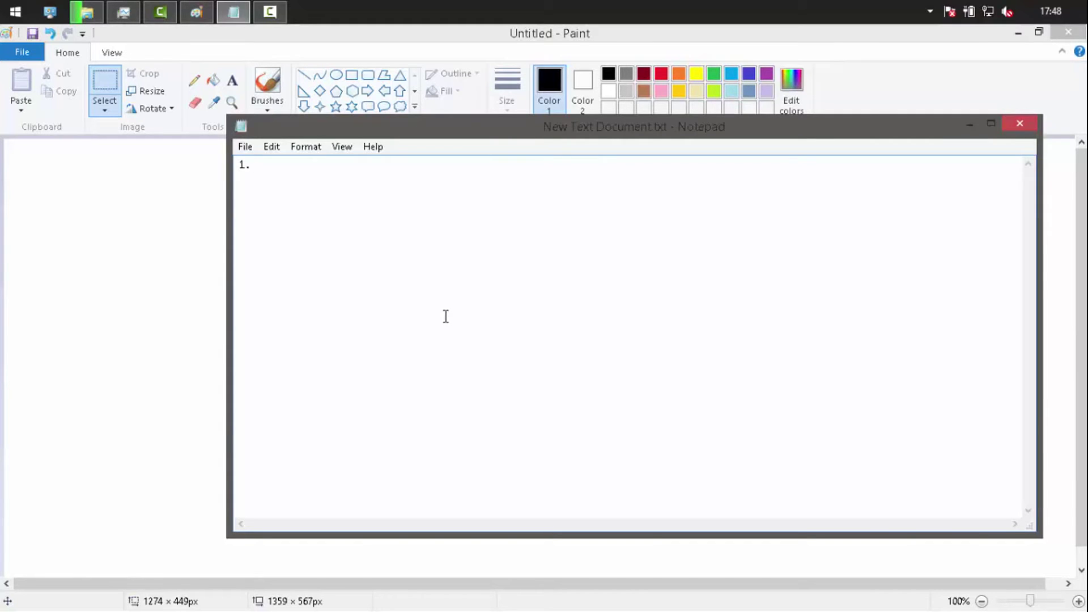
pyautogui.write('trat')
pyautogui.press('BackSpace')
pyautogui.write('art')
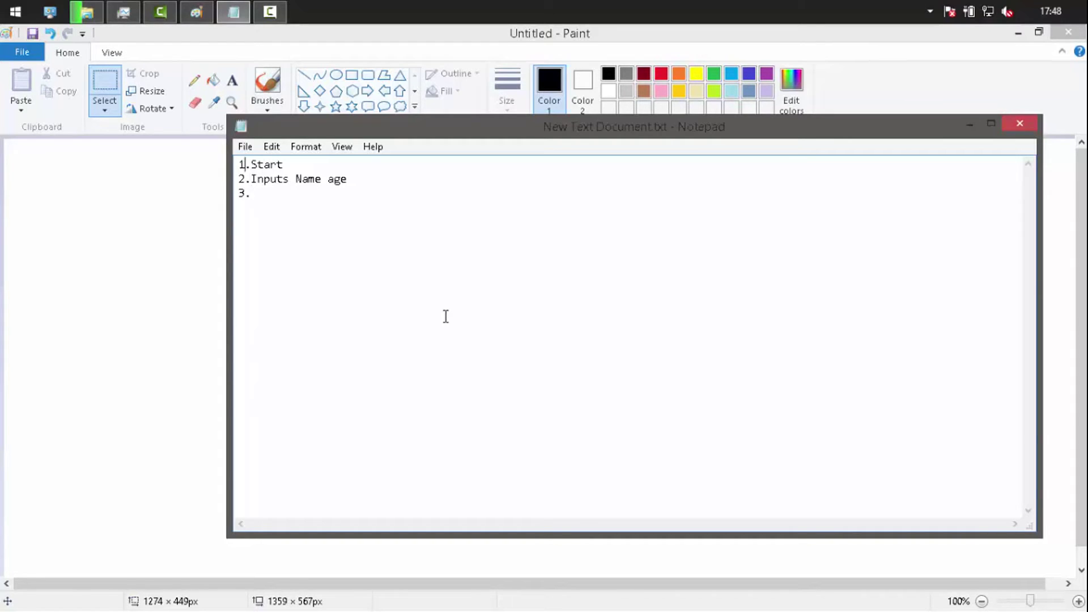
# - Insert the title line "Voting" above the numbered steps
pyautogui.press('Return')
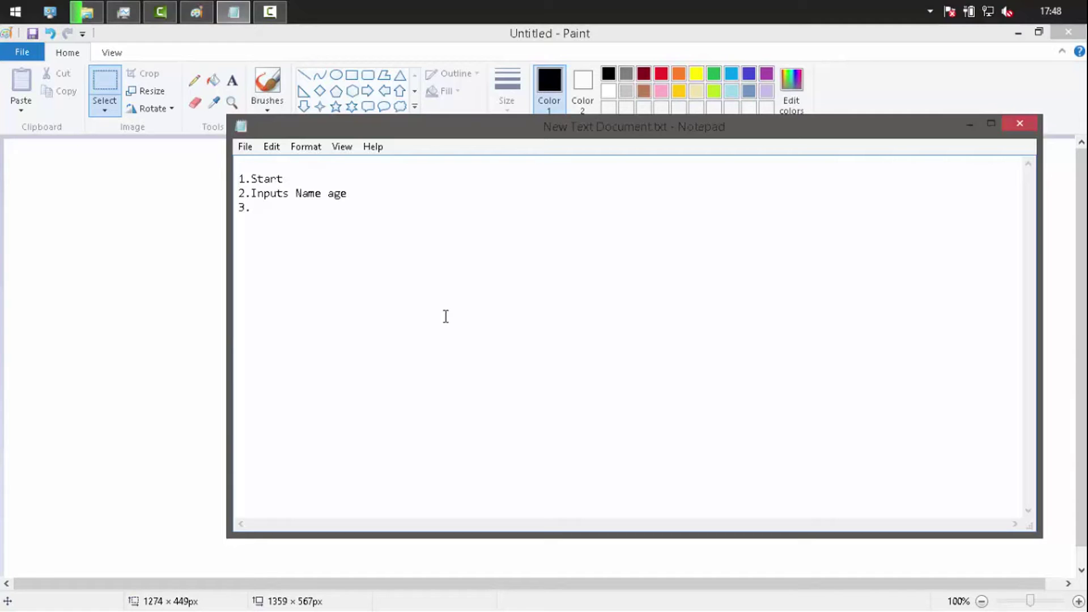
pyautogui.write('ng')
pyautogui.press('Left')
pyautogui.press('Left')
pyautogui.hotkey('shift', 'Left')
pyautogui.write('o')
# - Write the condition "Age>18" on line 3 of the algorithm
pyautogui.press('Down')
pyautogui.press('Down')
pyautogui.press('Down')
pyautogui.write('Ag>18')
pyautogui.press('Left')
pyautogui.press('Left')
pyautogui.press('Left')
pyautogui.press('Left')
pyautogui.write('e')
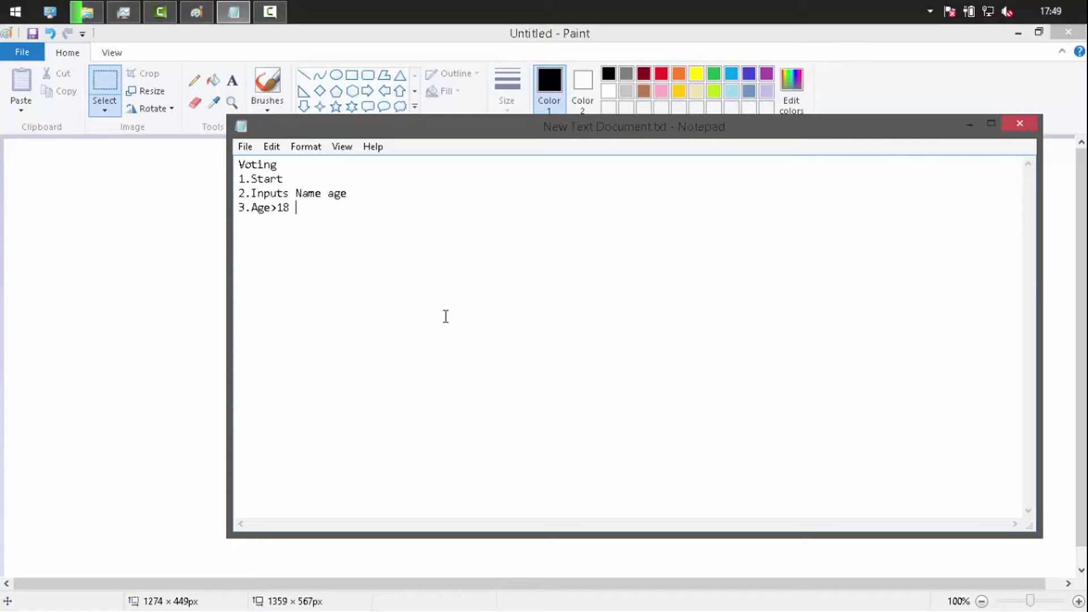
# - Expand the condition on line 3 to read "If Age>18 is satisfied"
pyautogui.press('Left')
pyautogui.press('Left')
pyautogui.press('Left')
pyautogui.press('Left')
pyautogui.press('Left')
pyautogui.write('If')
pyautogui.press('Right')
pyautogui.press('Right')
pyautogui.press('Right')
pyautogui.press('Right')
pyautogui.press('Right')
pyautogui.press('Right')
pyautogui.write('is satisfiedd')
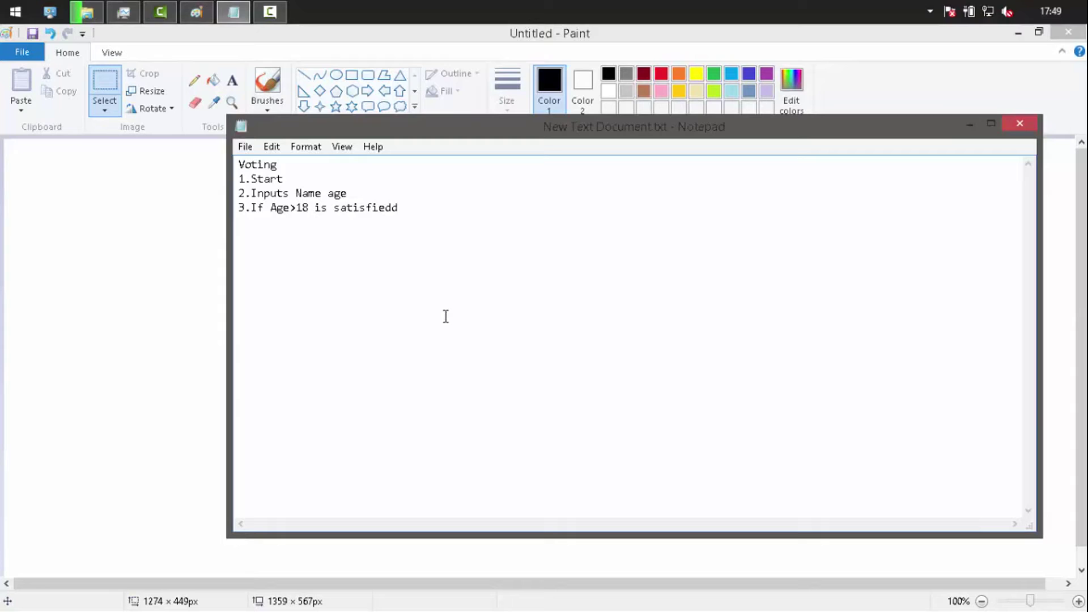
pyautogui.press('BackSpace')
pyautogui.press('BackSpace')
# - Finish line 3 with "then 4." and start a new line numbered "4."
pyautogui.write('then 4.')
pyautogui.press('Return')
pyautogui.write('4.')
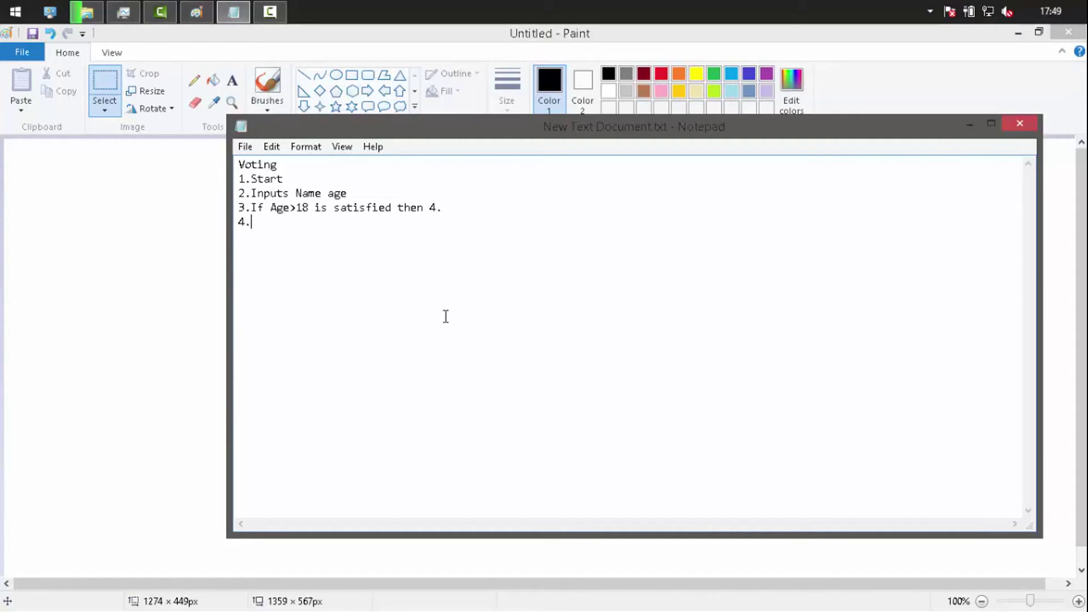